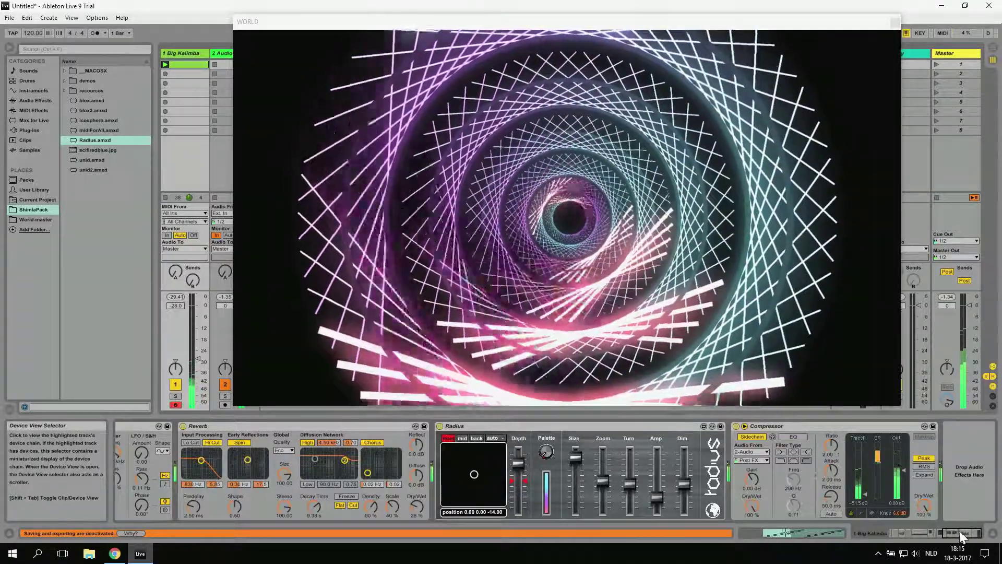
Select the midiForAll device in the Big Kalimba chain and move the WORLD window off the empty track area
{"action": "left_click_drag", "start_coordinate": [959, 530], "coordinate": [852, 521]}
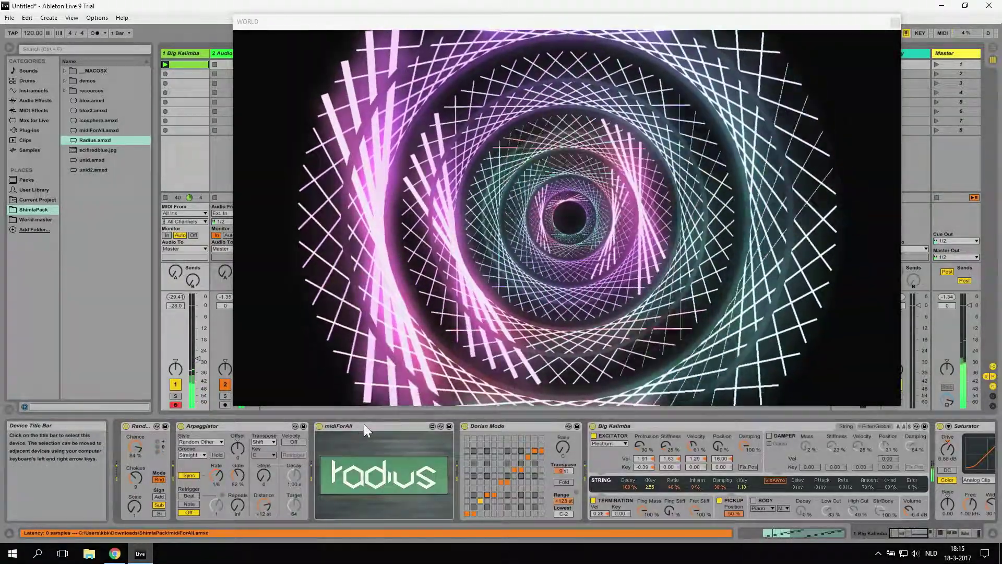
{"action": "left_click", "coordinate": [365, 423]}
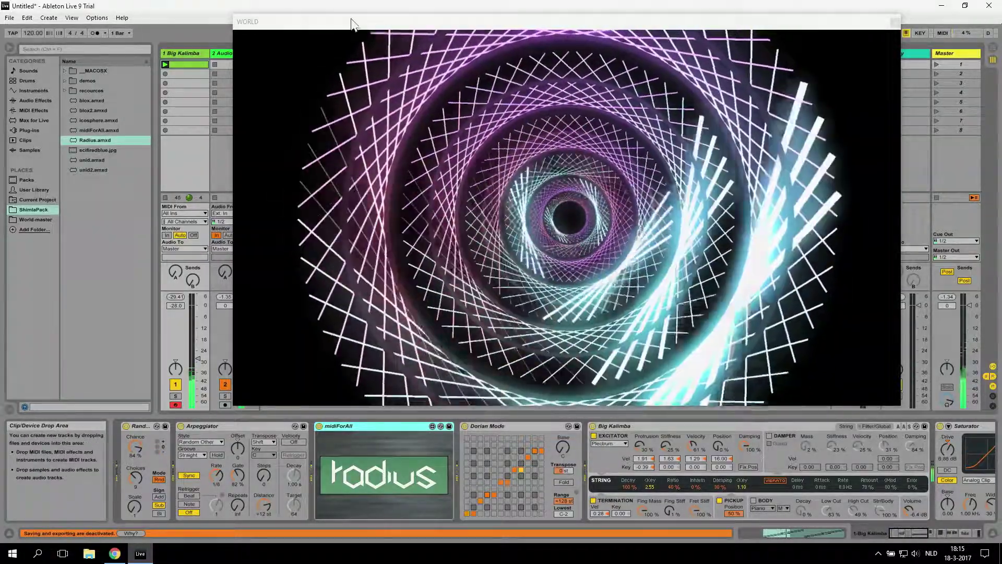
{"action": "left_click_drag", "start_coordinate": [339, 12], "coordinate": [506, 14]}
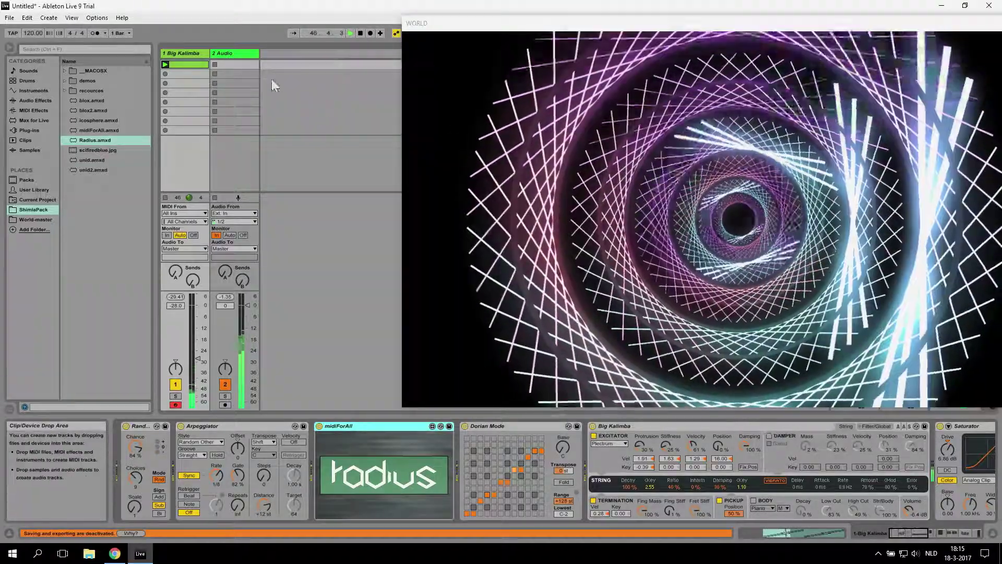
Insert a new MIDI track and load midiForAll.amxd onto it
{"action": "right_click", "coordinate": [270, 51]}
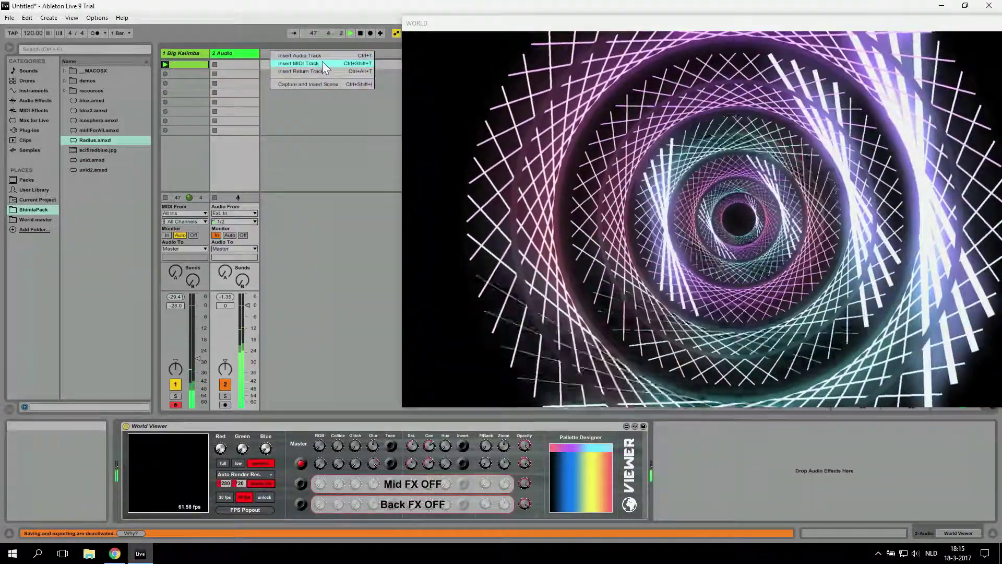
{"action": "left_click", "coordinate": [321, 64]}
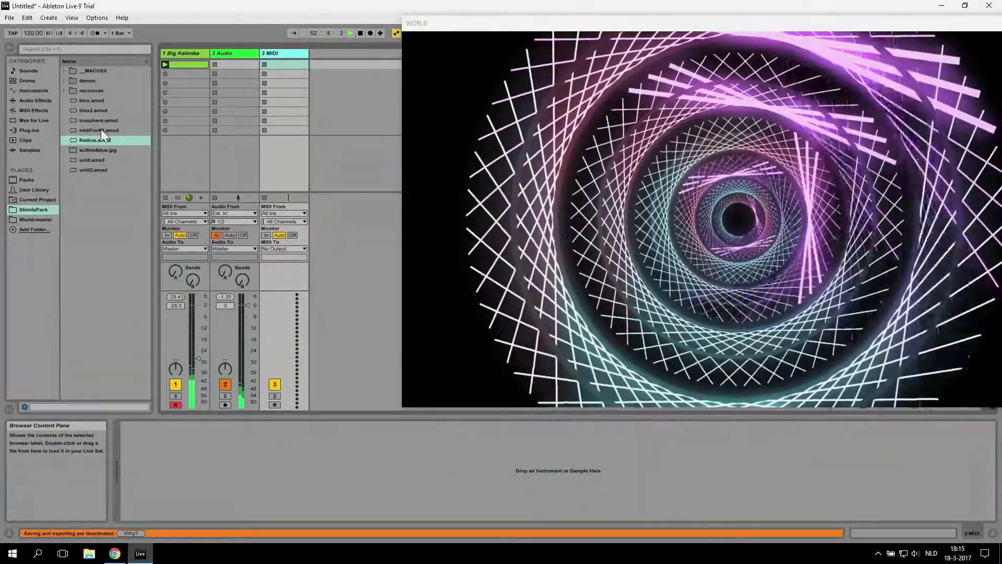
{"action": "left_click_drag", "start_coordinate": [101, 129], "coordinate": [284, 55]}
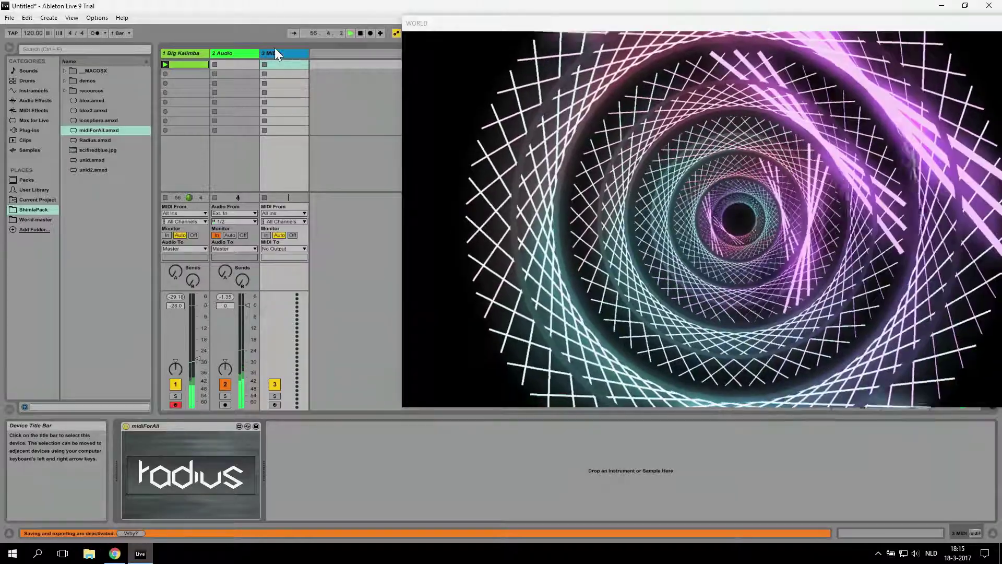
Delete the new MIDI track that holds midiForAll
{"action": "right_click", "coordinate": [276, 51]}
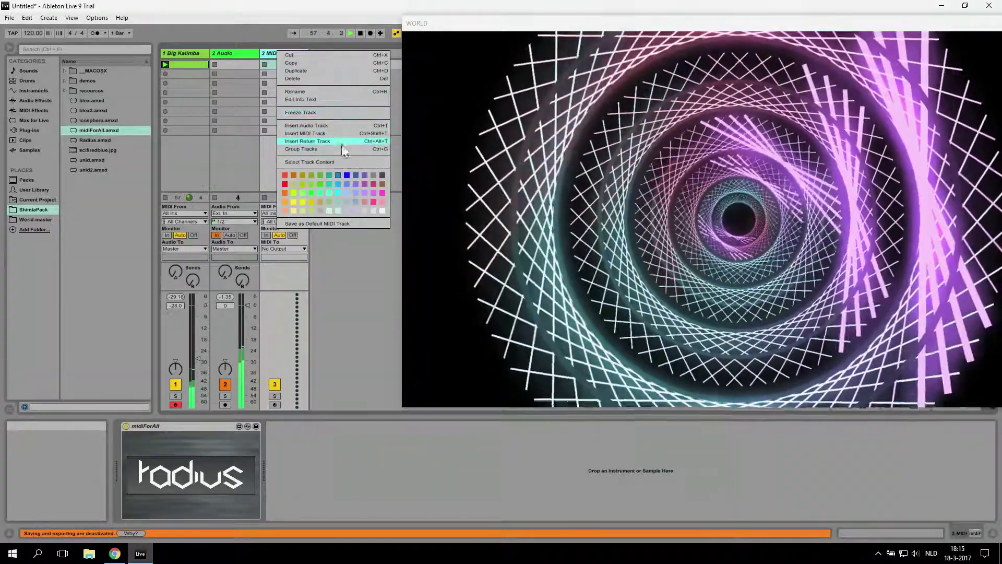
{"action": "left_click", "coordinate": [343, 78]}
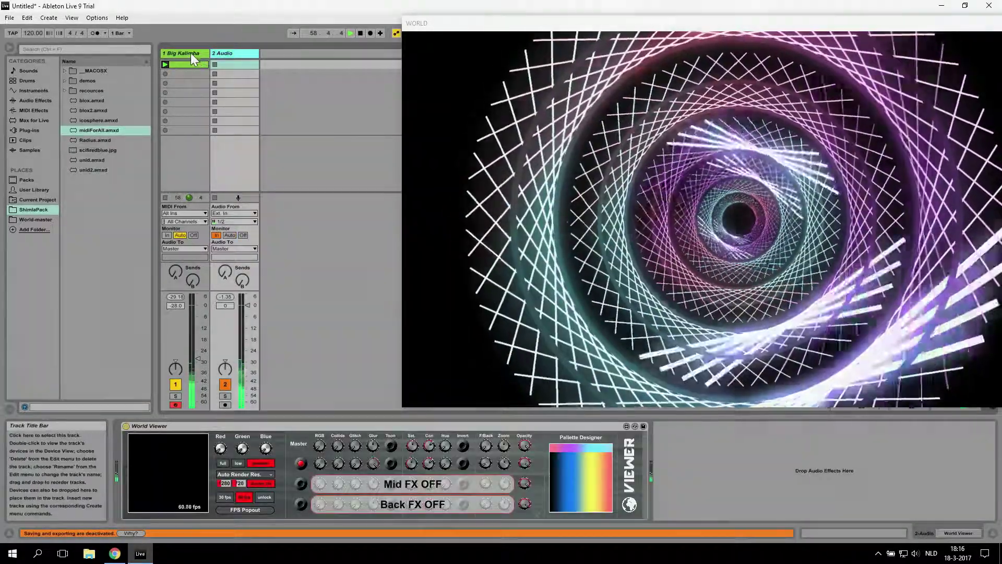
Replace the Radius device on the Big Kalimba track with a fresh Radius.amxd between Reverb and Compressor
{"action": "left_click", "coordinate": [190, 53]}
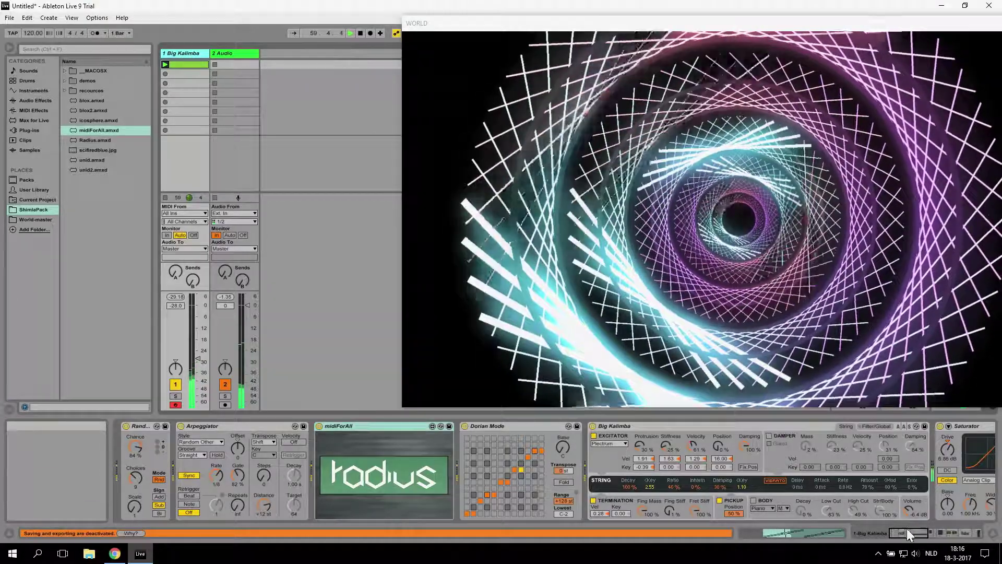
{"action": "left_click_drag", "start_coordinate": [908, 533], "coordinate": [961, 533]}
{"action": "left_click", "coordinate": [626, 426]}
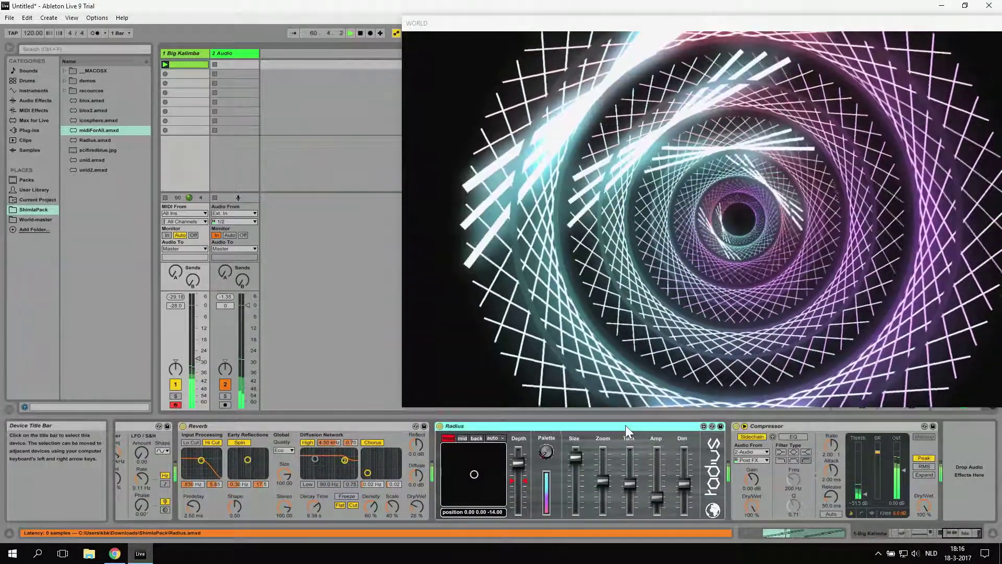
{"action": "key", "text": "Delete"}
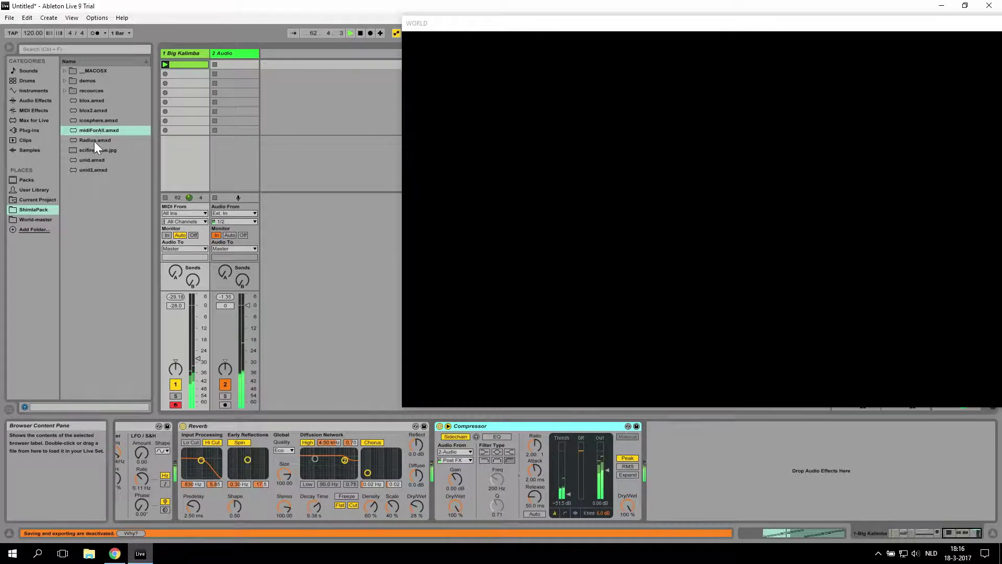
{"action": "left_click_drag", "start_coordinate": [94, 141], "coordinate": [438, 361]}
{"action": "left_click_drag", "start_coordinate": [430, 426], "coordinate": [433, 440]}
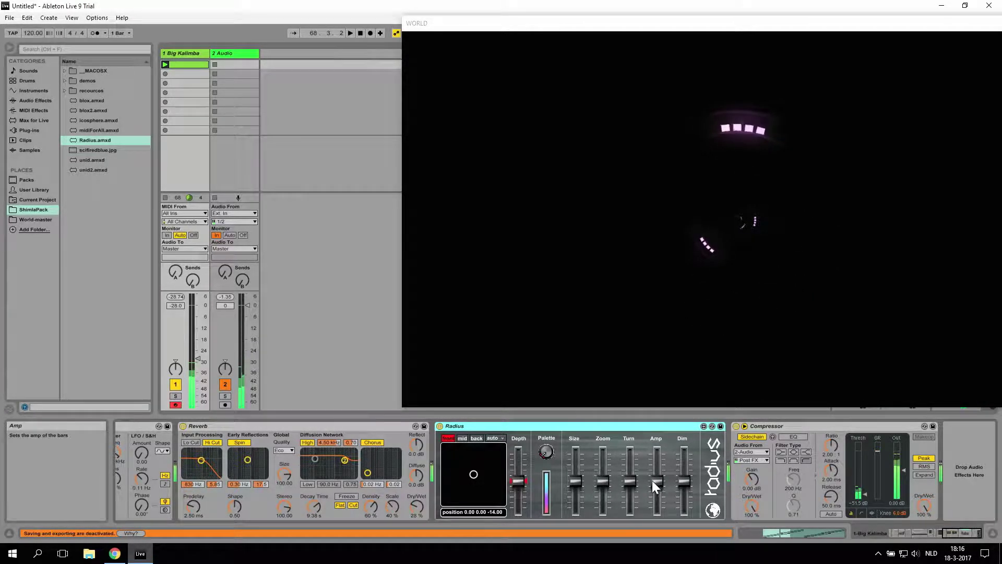
Raise the Radius Amp to near its maximum and start playback
{"action": "left_click_drag", "start_coordinate": [655, 480], "coordinate": [668, 439]}
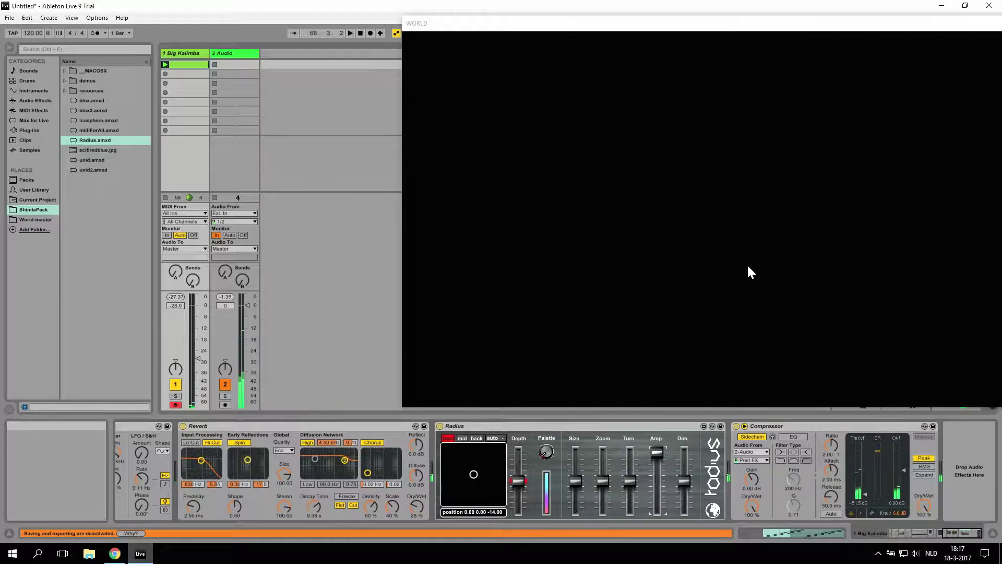
{"action": "key", "text": "space"}
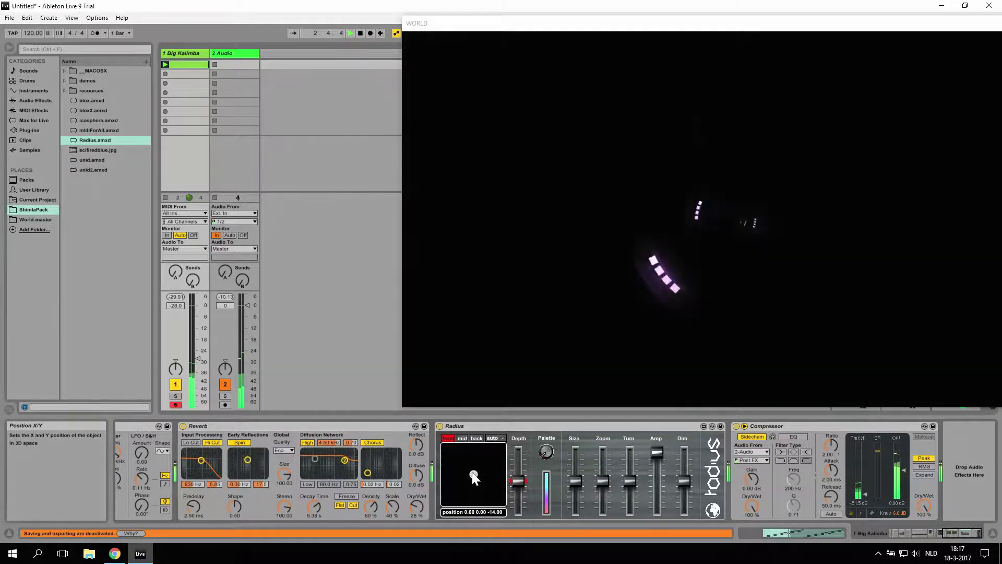
Shift the Radius object left of centre and raise the bar Size to near its maximum
{"action": "mouse_move", "coordinate": [473, 474]}
{"action": "left_mouse_down"}
{"action": "mouse_move", "coordinate": [487, 472]}
{"action": "mouse_move", "coordinate": [463, 473]}
{"action": "left_mouse_up"}
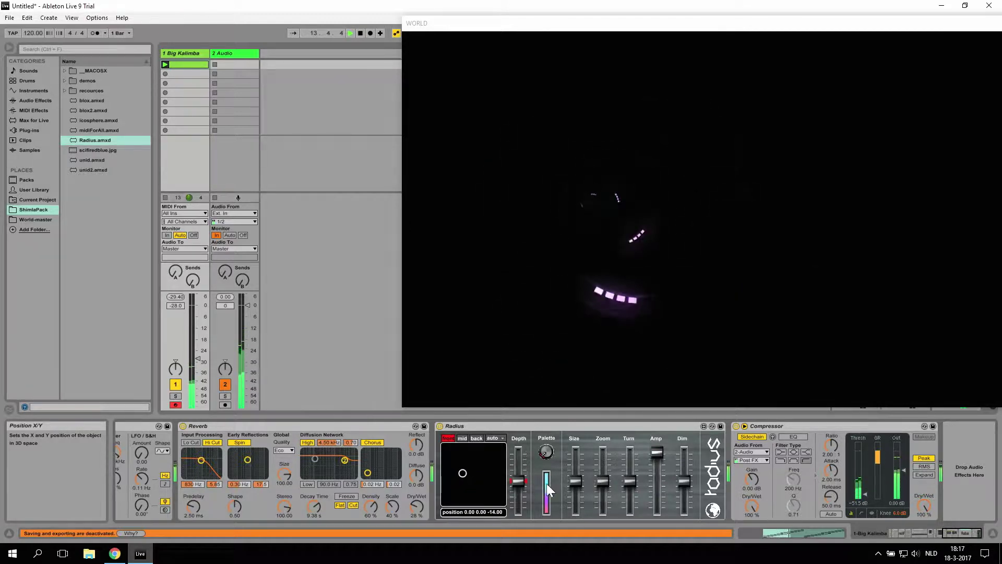
{"action": "left_click", "coordinate": [574, 481]}
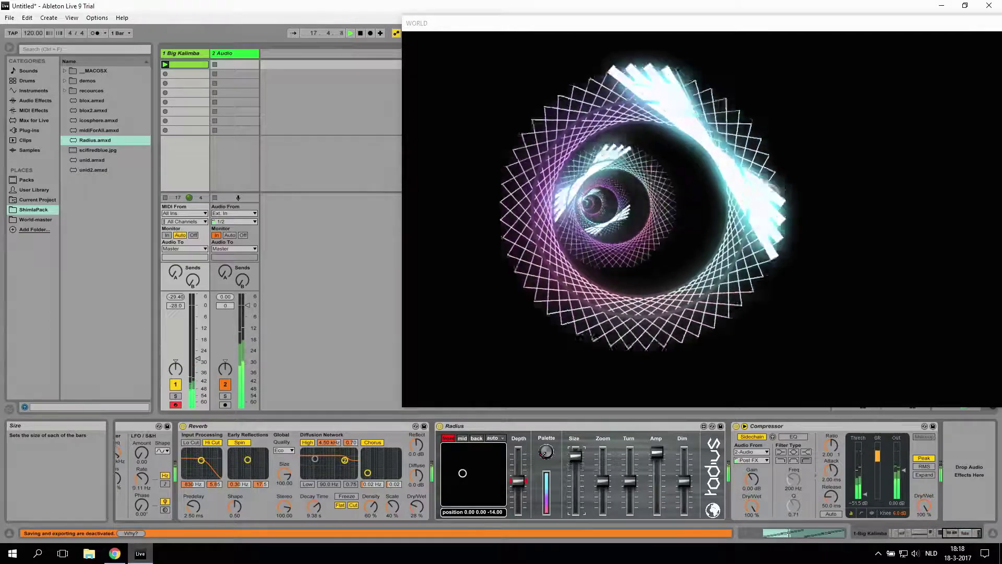
{"action": "left_click_drag", "start_coordinate": [575, 456], "coordinate": [575, 452]}
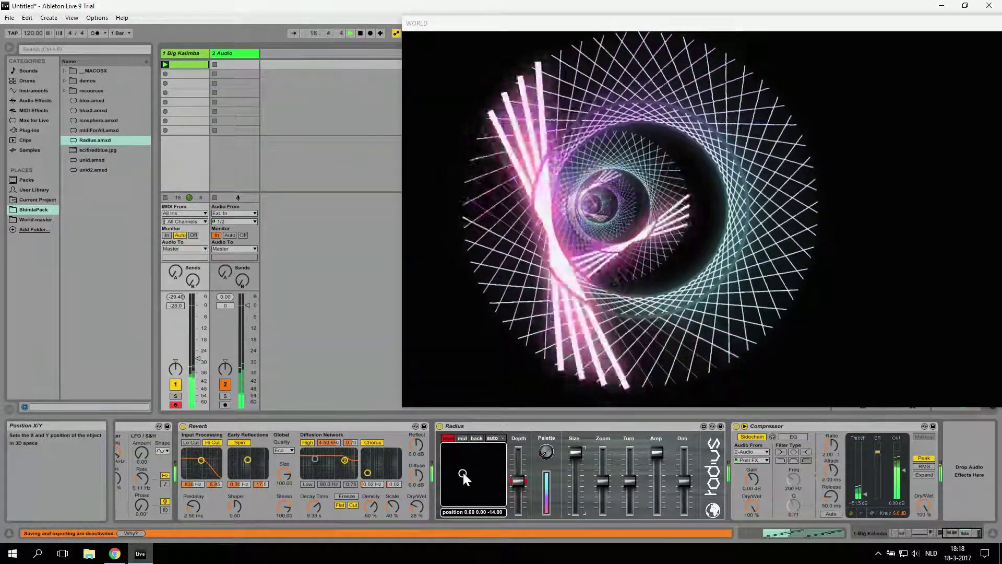
Move the Radius object back to the centre and raise its Depth above the midpoint
{"action": "left_click_drag", "start_coordinate": [463, 471], "coordinate": [470, 473]}
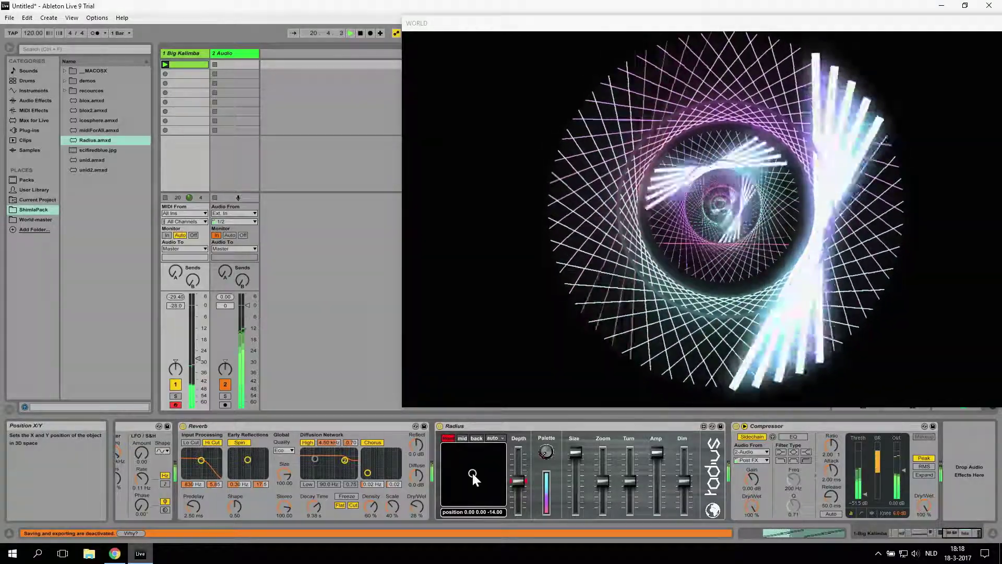
{"action": "left_click_drag", "start_coordinate": [472, 471], "coordinate": [472, 475]}
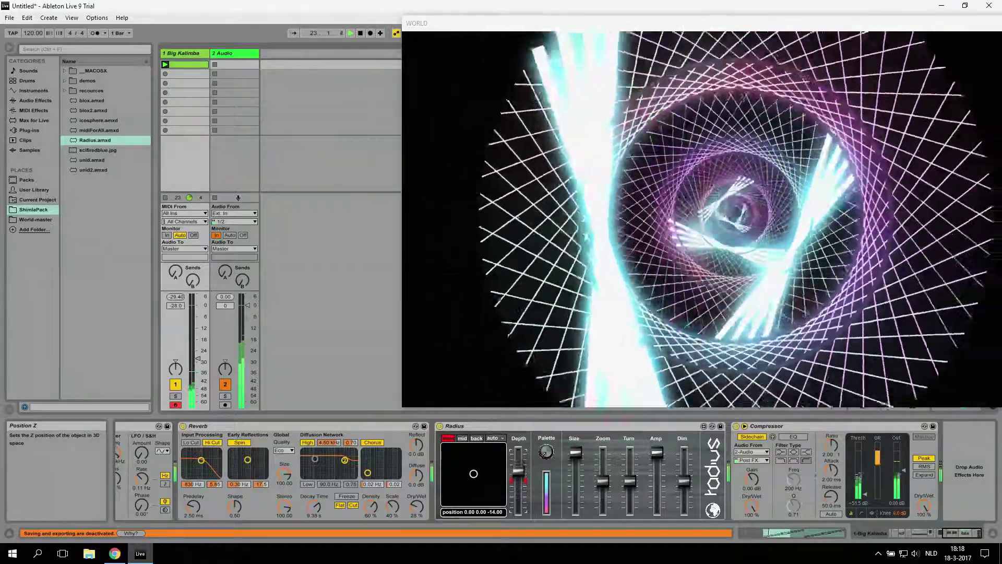
{"action": "left_click_drag", "start_coordinate": [518, 479], "coordinate": [518, 465]}
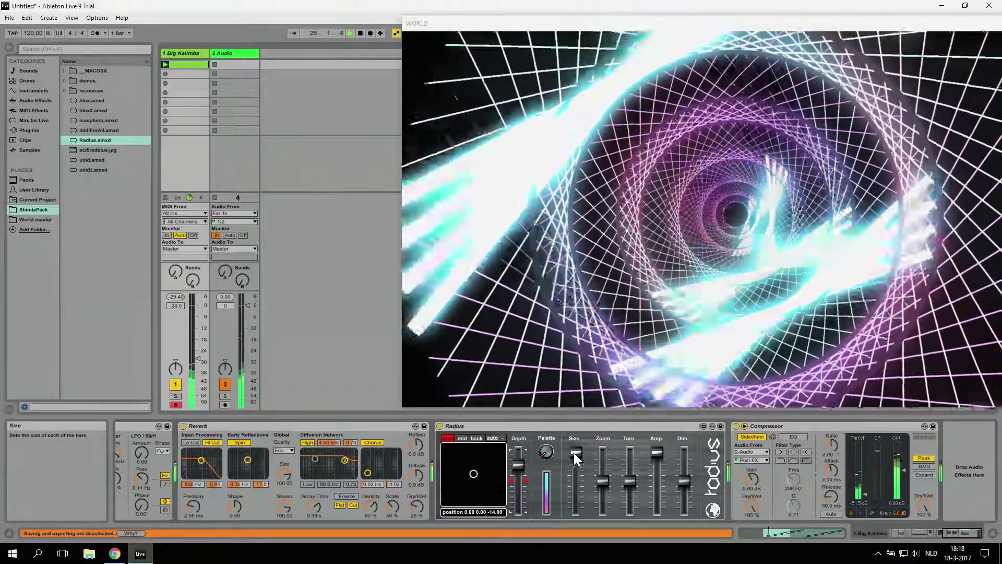
Try other Size and Zoom settings on Radius, restore them, and lower Amp to near its minimum
{"action": "left_click_drag", "start_coordinate": [575, 453], "coordinate": [576, 470]}
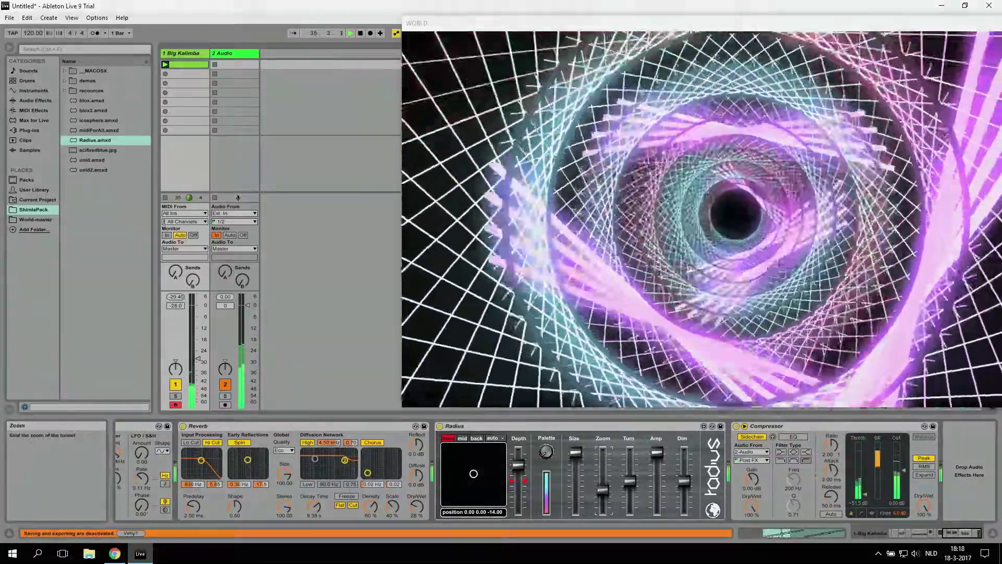
{"action": "left_click_drag", "start_coordinate": [603, 483], "coordinate": [633, 479]}
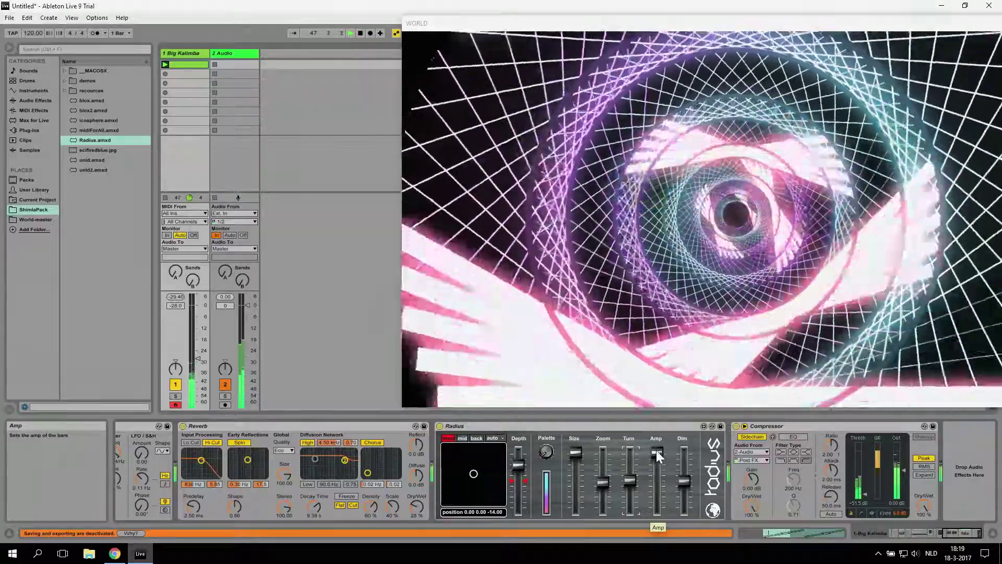
{"action": "left_click_drag", "start_coordinate": [657, 451], "coordinate": [656, 502]}
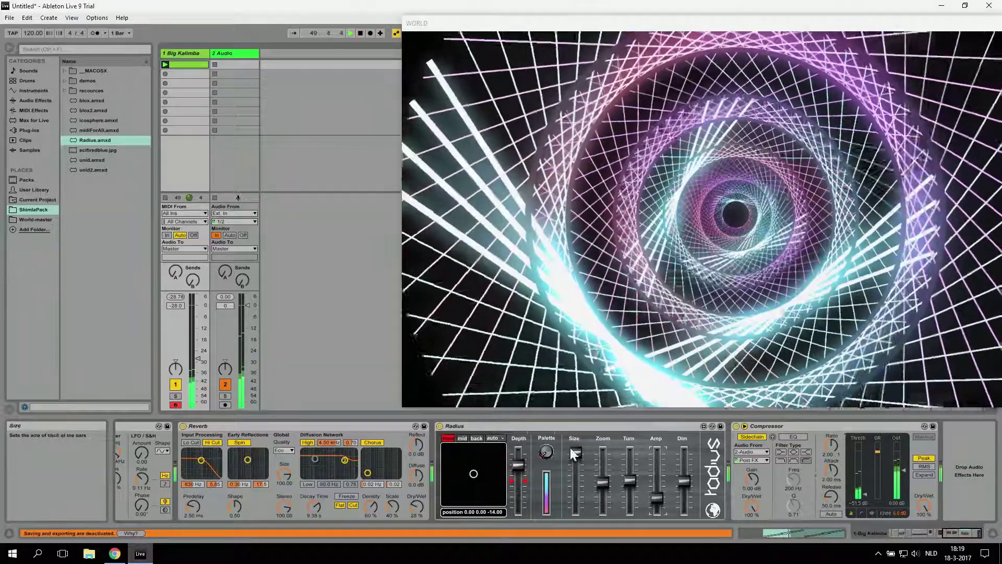
Reduce the Radius bar Size to just above the midpoint and sweep Amp up and back down to compare the effect
{"action": "left_click", "coordinate": [574, 452]}
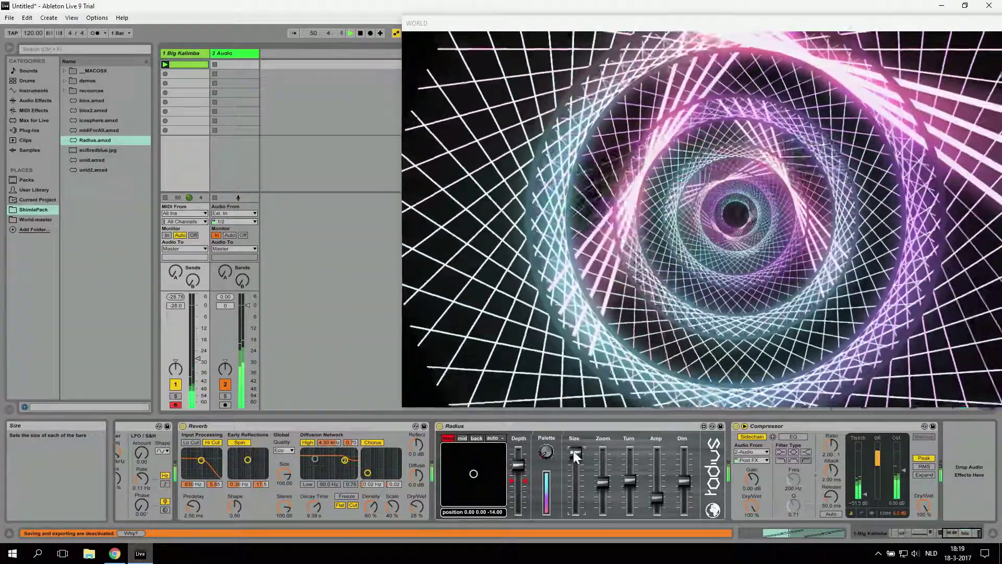
{"action": "left_click_drag", "start_coordinate": [573, 451], "coordinate": [574, 469]}
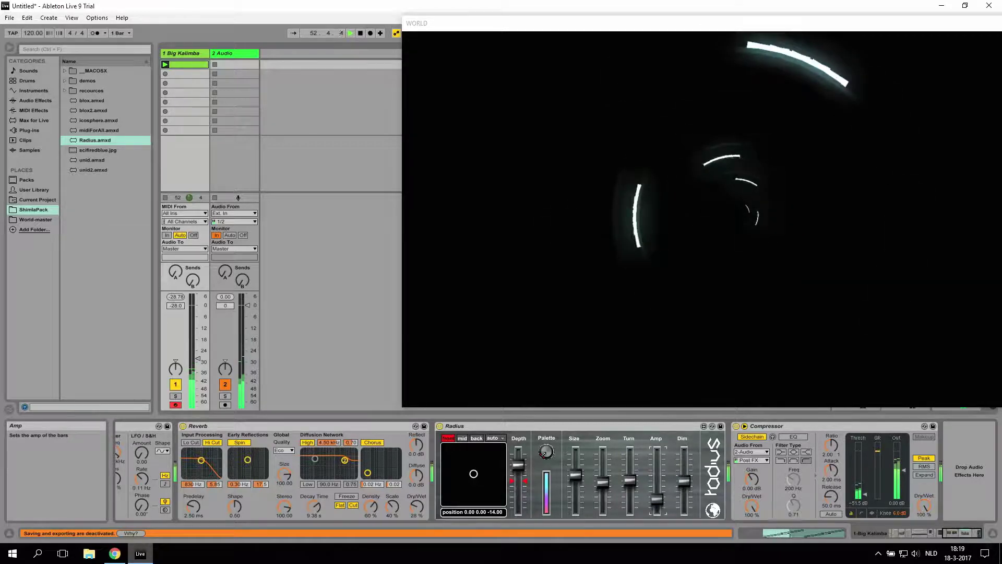
{"action": "left_click_drag", "start_coordinate": [656, 500], "coordinate": [657, 456]}
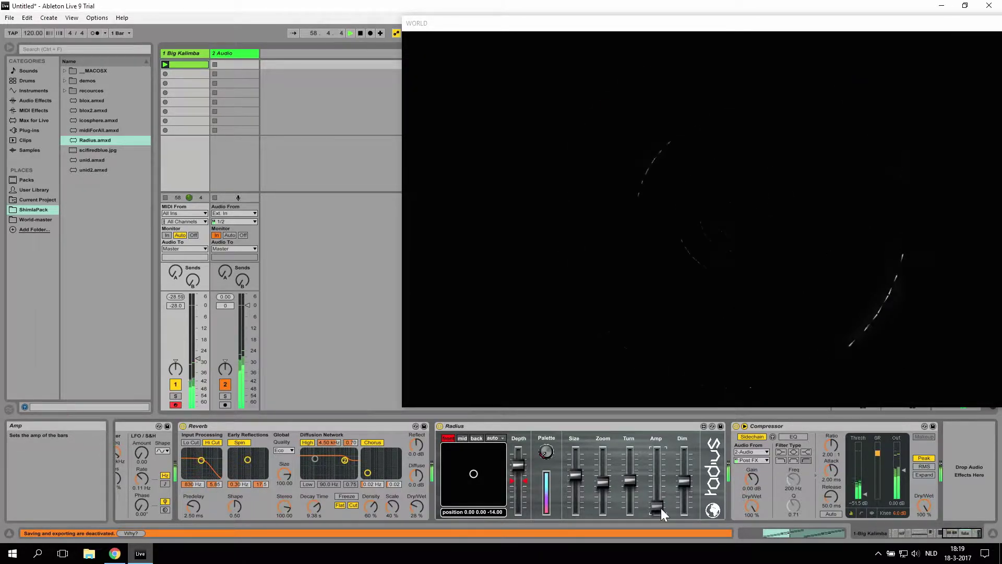
Raise the Radius bar Size back to near its maximum and set Amp to a low level
{"action": "left_click_drag", "start_coordinate": [590, 476], "coordinate": [595, 453]}
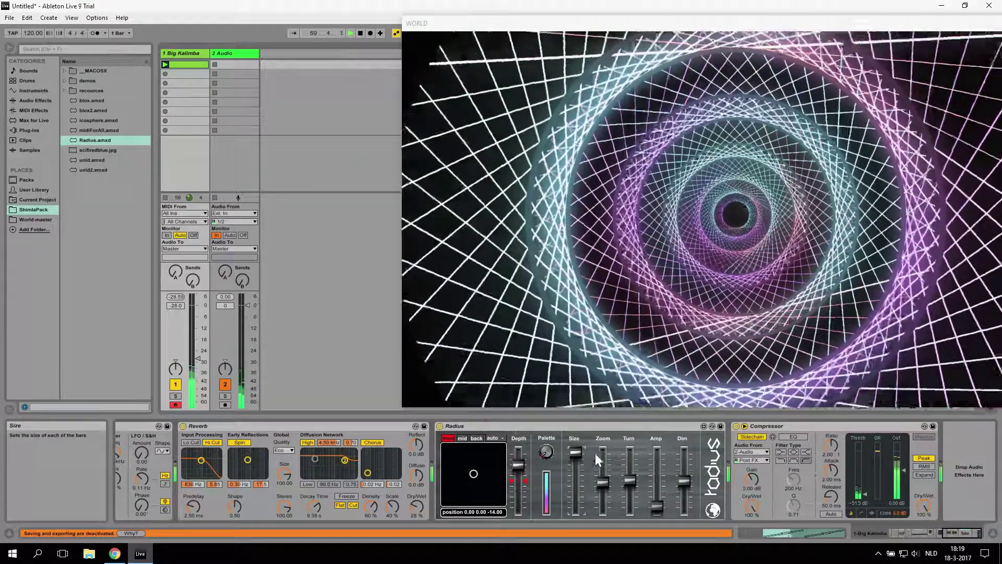
{"action": "left_click_drag", "start_coordinate": [657, 505], "coordinate": [657, 495]}
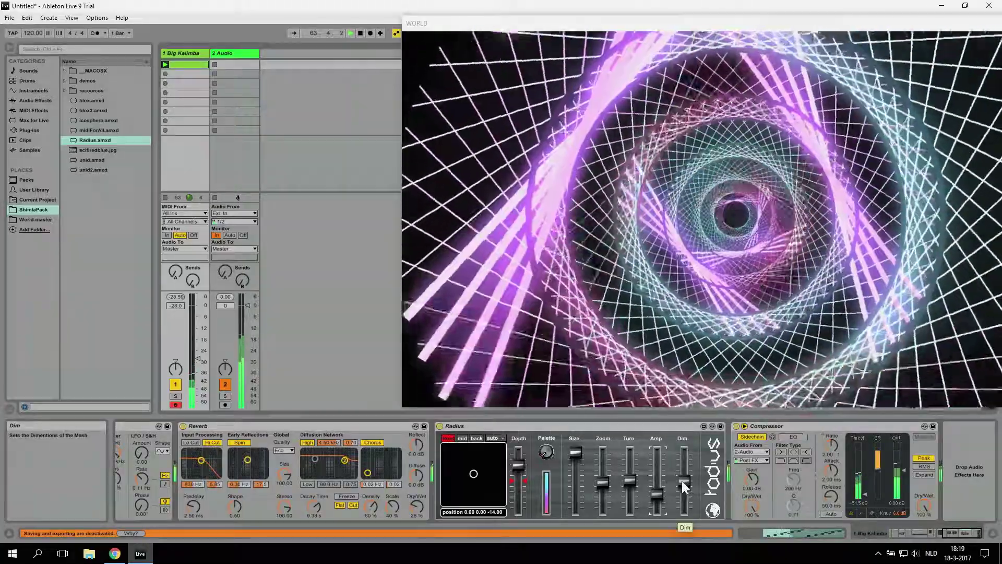
Sweep the Radius Dim between low and high, lower Zoom well below the midpoint, and leave Dim near its minimum
{"action": "left_click_drag", "start_coordinate": [682, 481], "coordinate": [682, 498]}
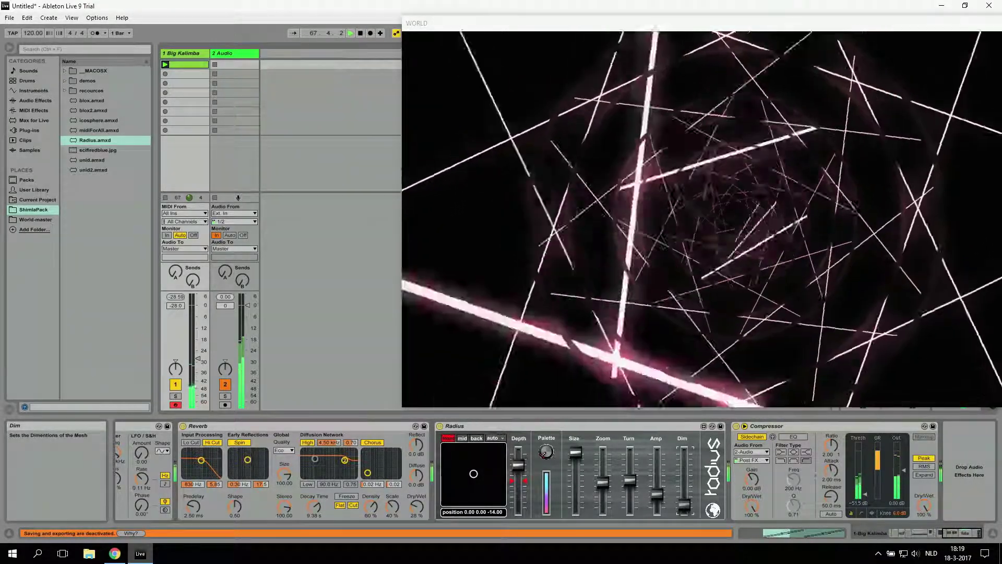
{"action": "left_click_drag", "start_coordinate": [681, 499], "coordinate": [682, 452]}
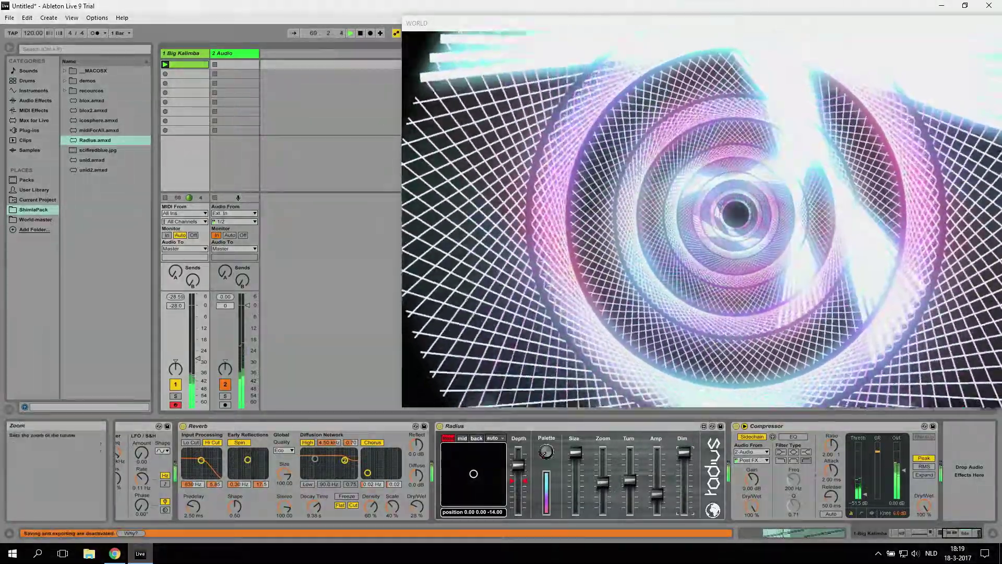
{"action": "mouse_move", "coordinate": [603, 482]}
{"action": "left_mouse_down"}
{"action": "mouse_move", "coordinate": [604, 464]}
{"action": "mouse_move", "coordinate": [607, 498]}
{"action": "left_mouse_up"}
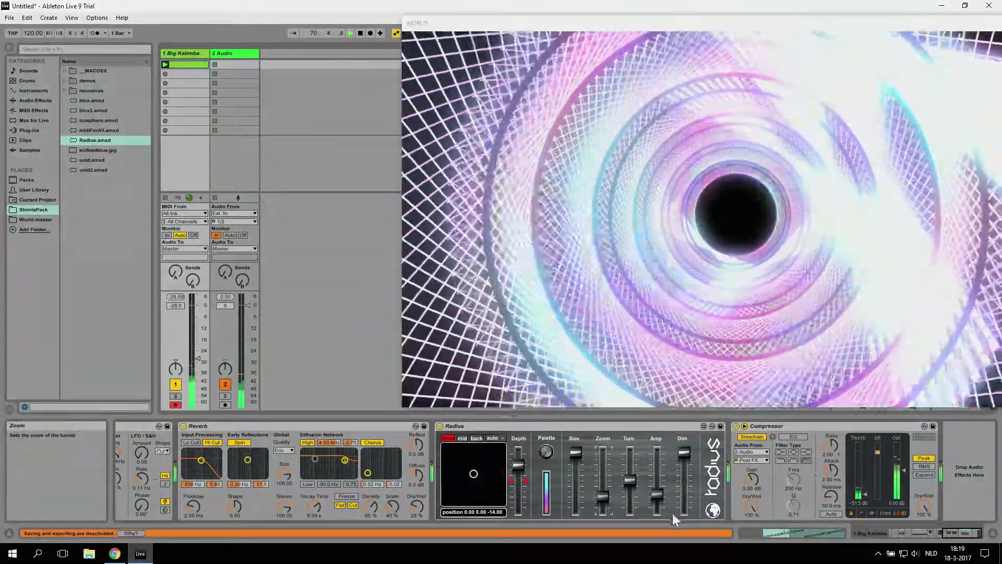
{"action": "left_click_drag", "start_coordinate": [684, 454], "coordinate": [684, 502]}
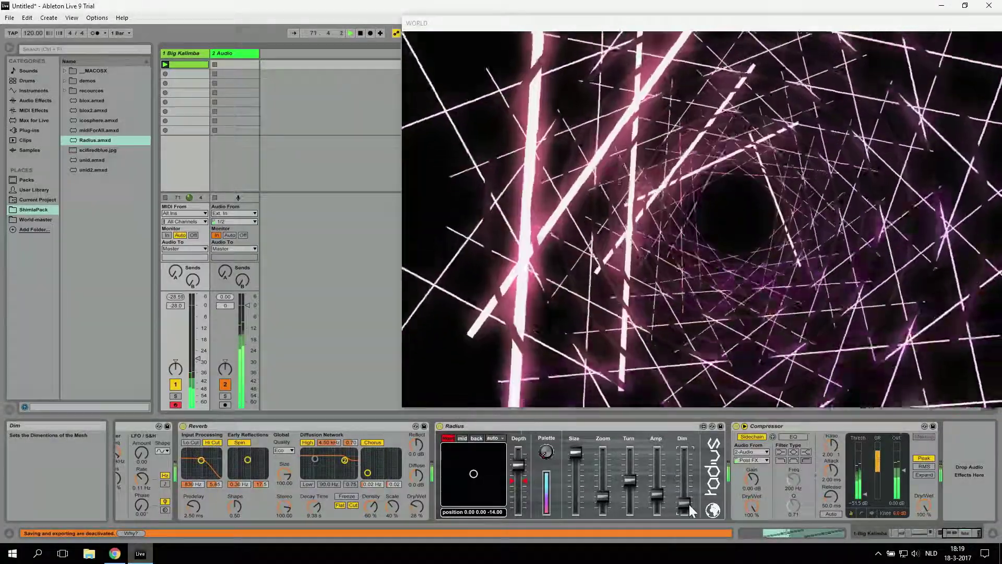